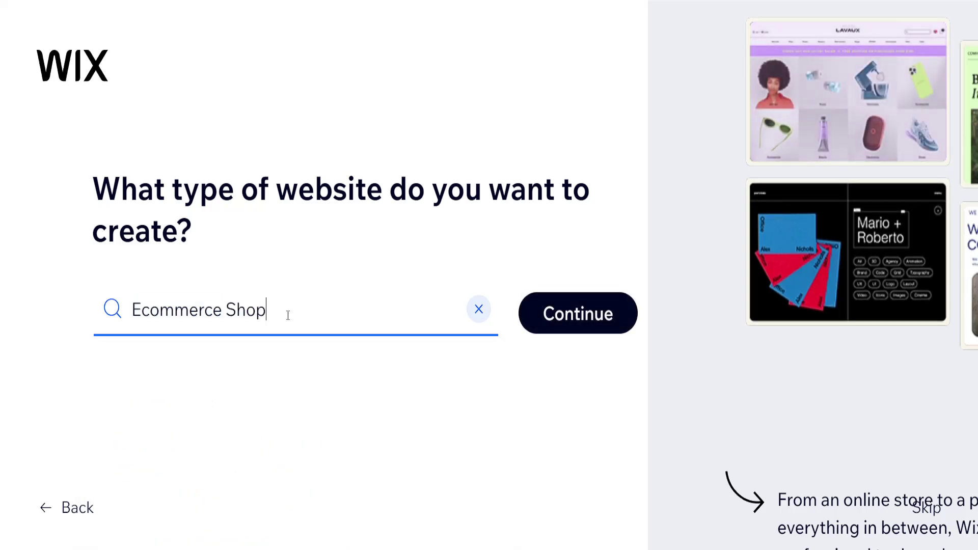
# - Continue the website setup with Ecommerce Shop as the type of website
pyautogui.click(564, 321)
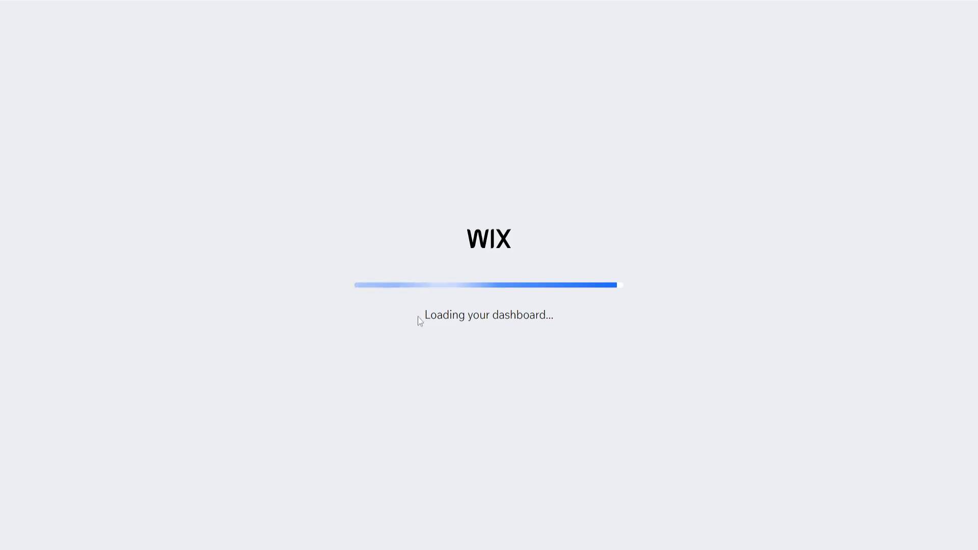
pyautogui.moveTo(446, 316); pyautogui.dragTo(512, 314)
pyautogui.click(527, 307)
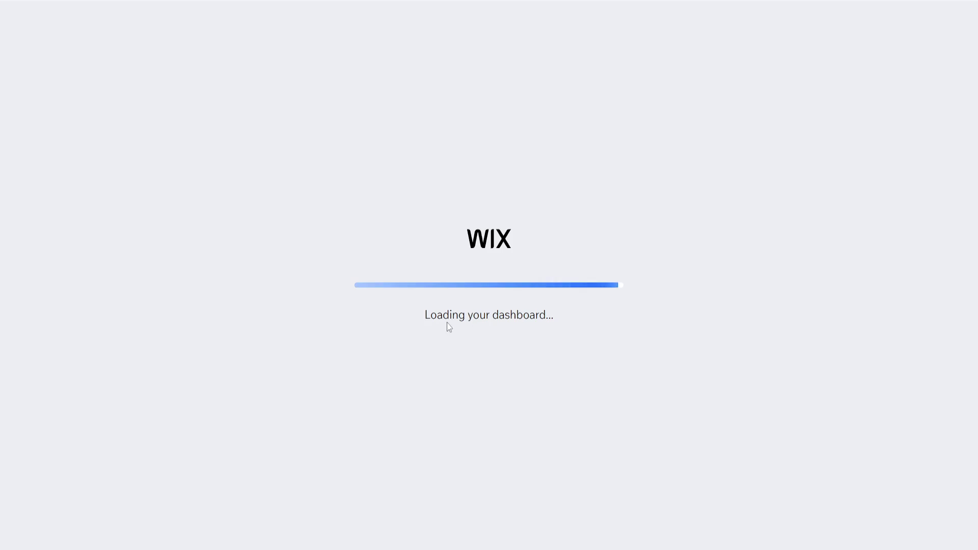
pyautogui.click(146, 549)
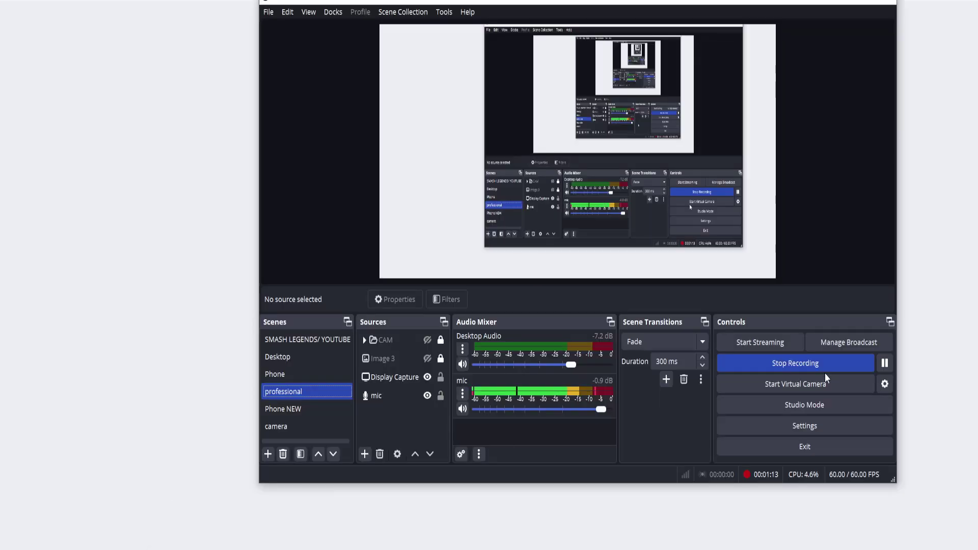
pyautogui.click(884, 363)
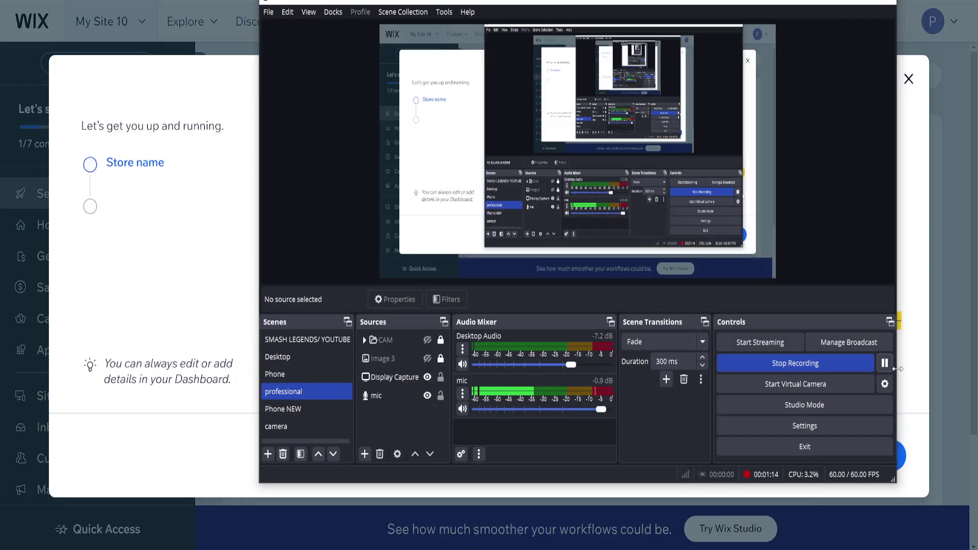
pyautogui.click(916, 384)
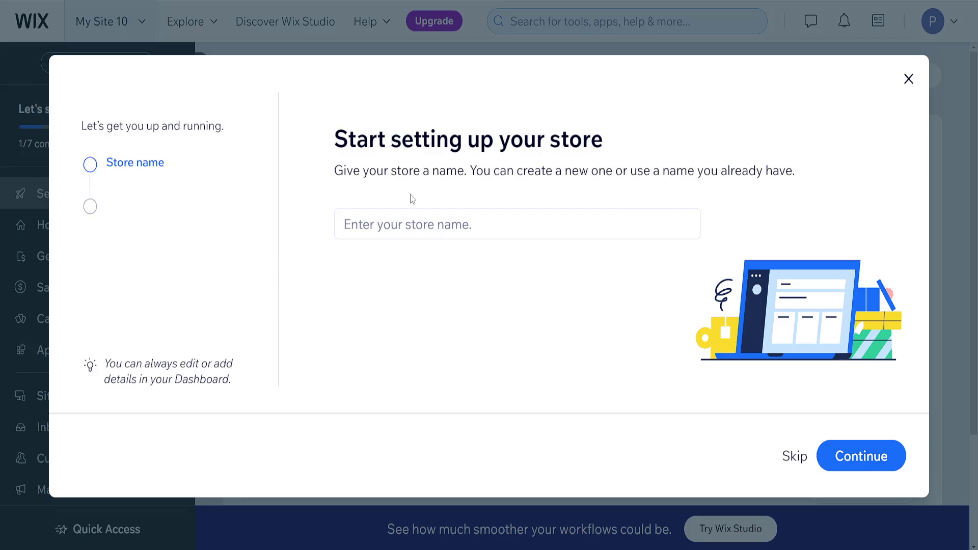
# - Name the store NED ECOMMERCE and state that there is no existing online store because it is just starting out
pyautogui.click(398, 223)
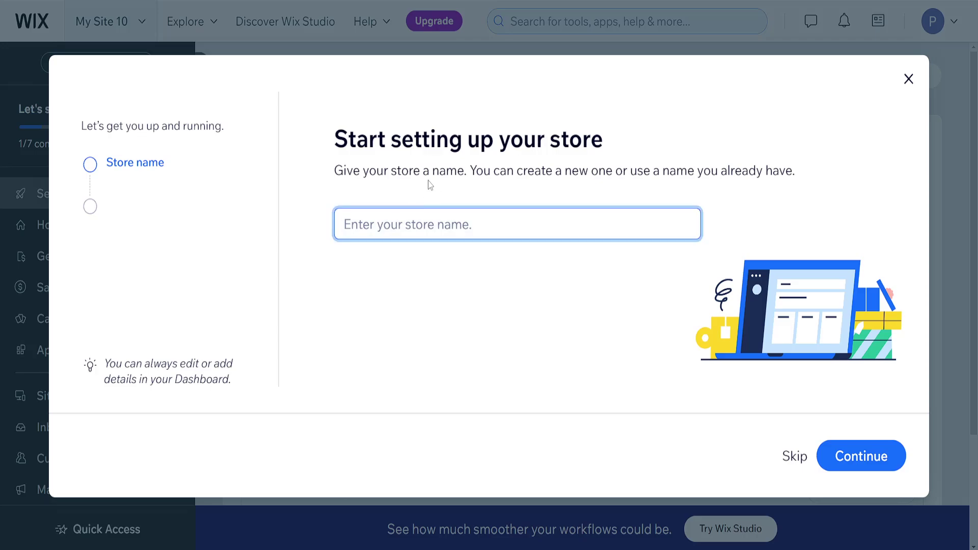
pyautogui.write('NED ECOMMERCE')
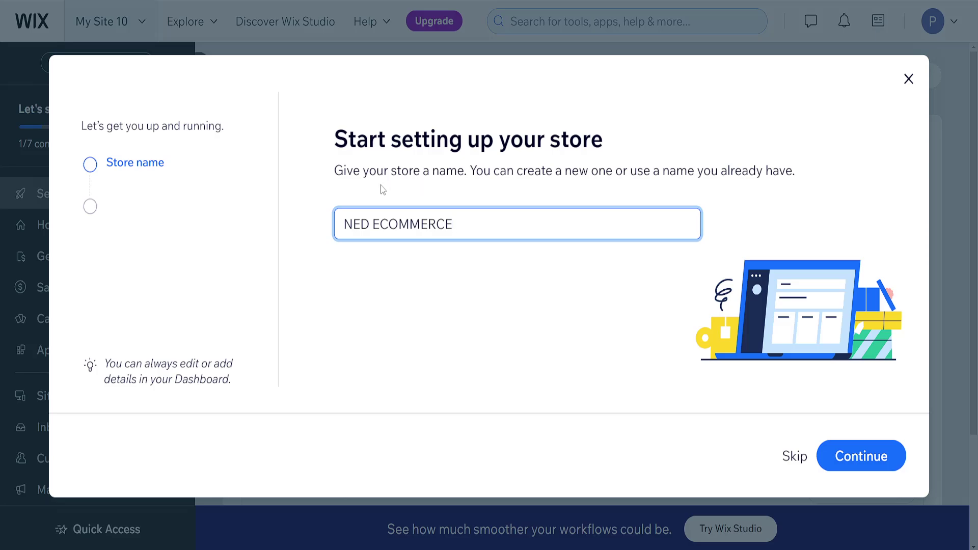
pyautogui.click(846, 457)
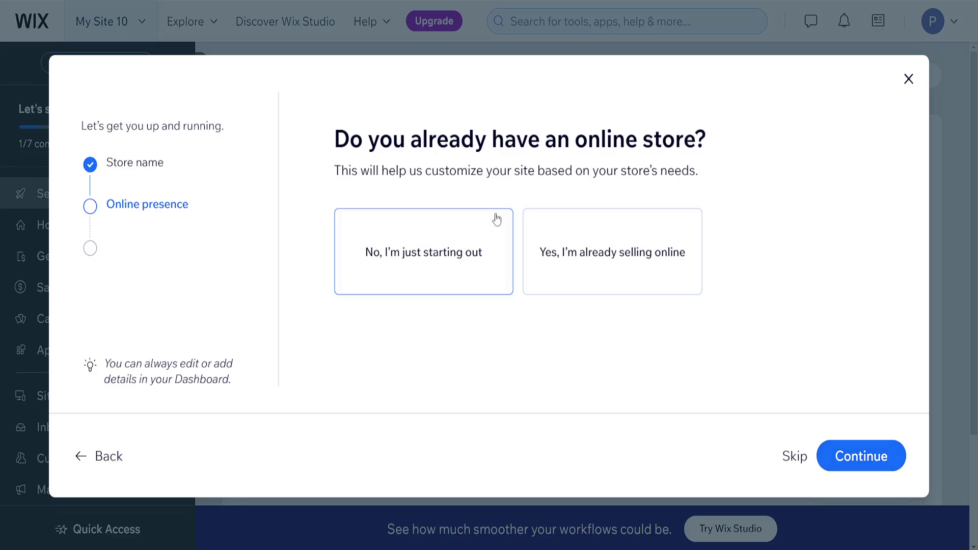
pyautogui.click(441, 265)
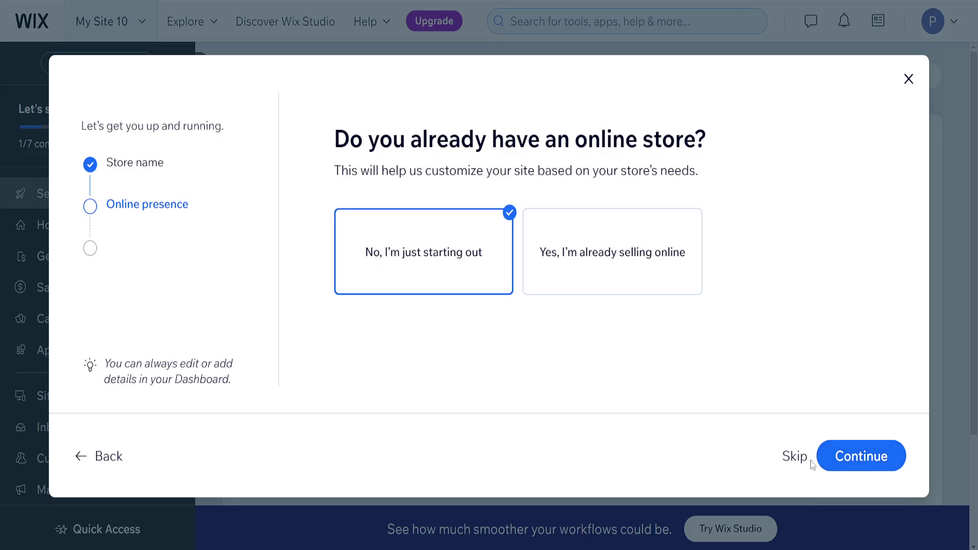
pyautogui.click(839, 459)
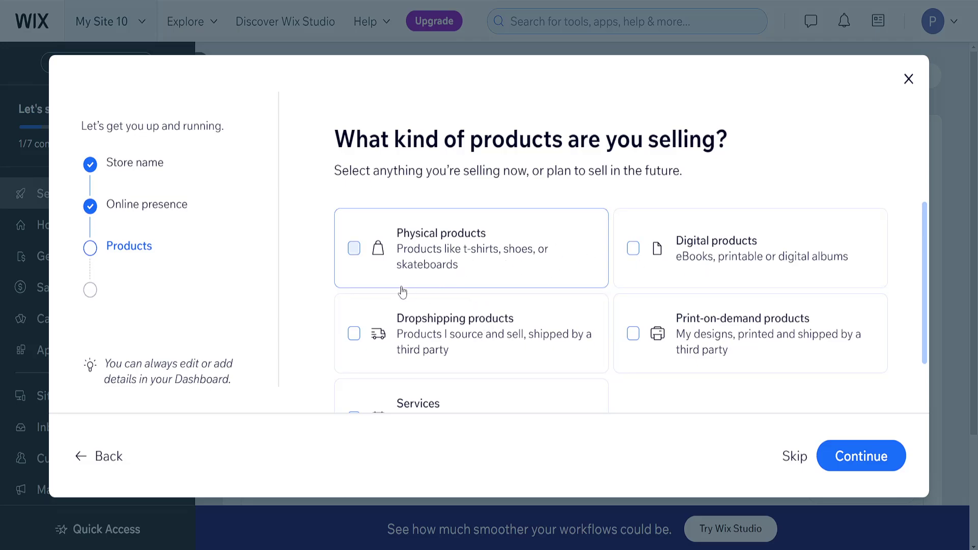
# - Select physical, digital, print-on-demand and dropshipping products plus services as the kinds of products sold, and continue
pyautogui.scroll(-1, 490, 347)
pyautogui.scroll(1, 550, 356)
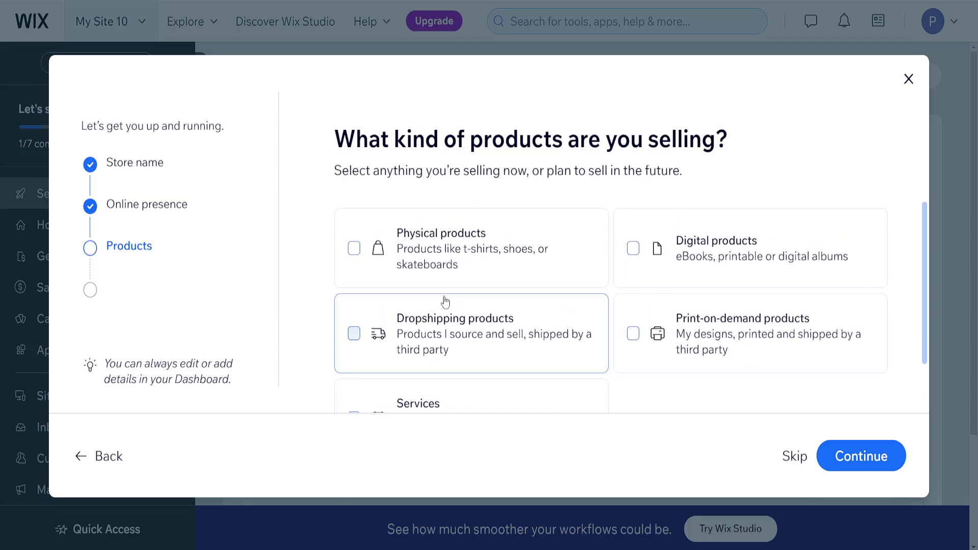
pyautogui.click(408, 264)
pyautogui.click(703, 263)
pyautogui.click(713, 333)
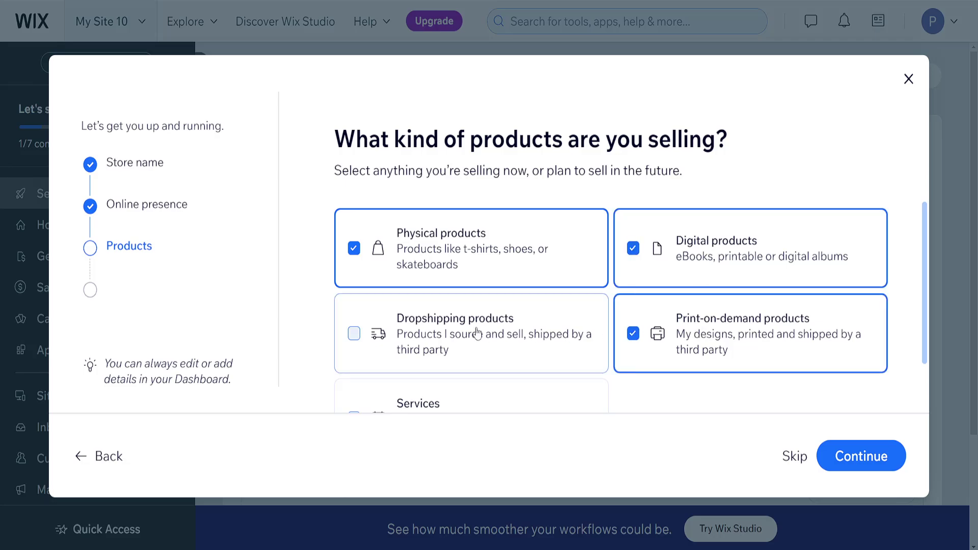
pyautogui.click(459, 330)
pyautogui.scroll(-1, 447, 323)
pyautogui.click(448, 347)
pyautogui.click(859, 467)
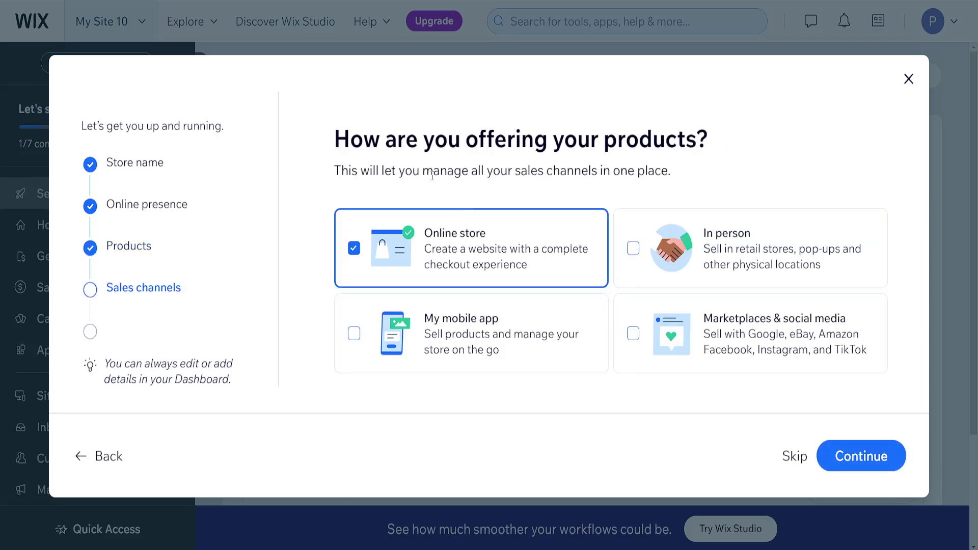
# - Keep Online store as the only sales channel and finish the store questionnaire by continuing to the dashboard
pyautogui.moveTo(406, 149); pyautogui.dragTo(680, 150)
pyautogui.click(680, 150)
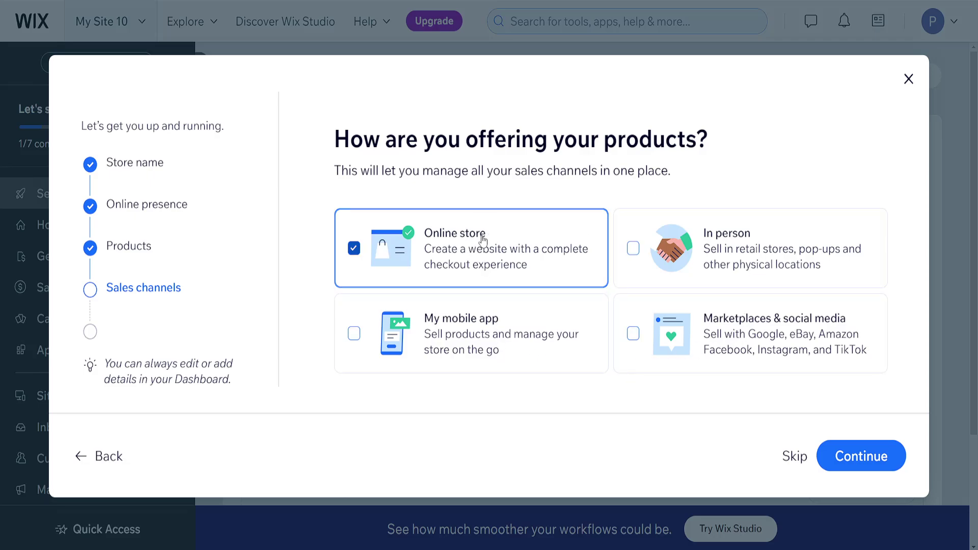
pyautogui.click(861, 456)
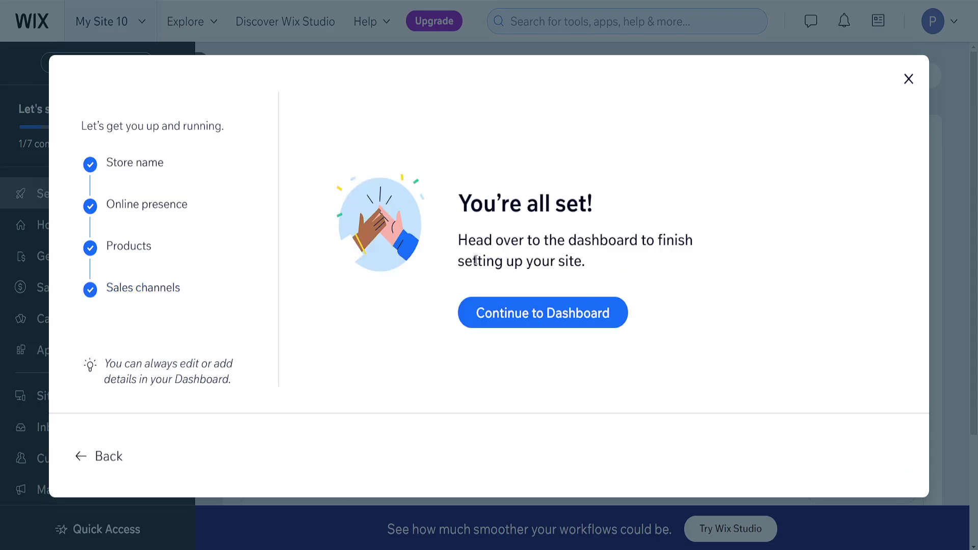
pyautogui.moveTo(468, 239); pyautogui.dragTo(630, 240)
pyautogui.moveTo(469, 203); pyautogui.dragTo(581, 214)
pyautogui.click(574, 316)
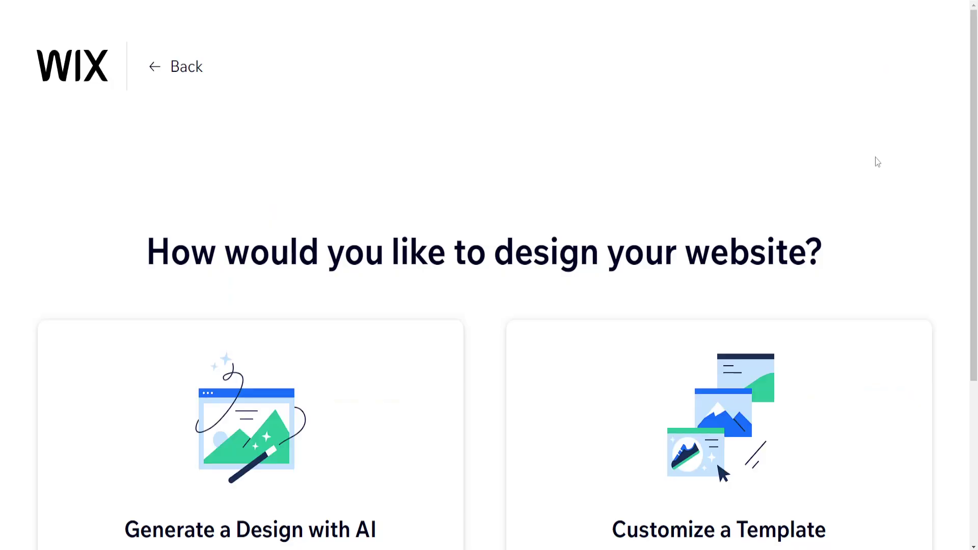
# - Go from the website design options to the Ecommerce Shop templates and look through the store designs on offer
pyautogui.scroll(-3, 687, 112)
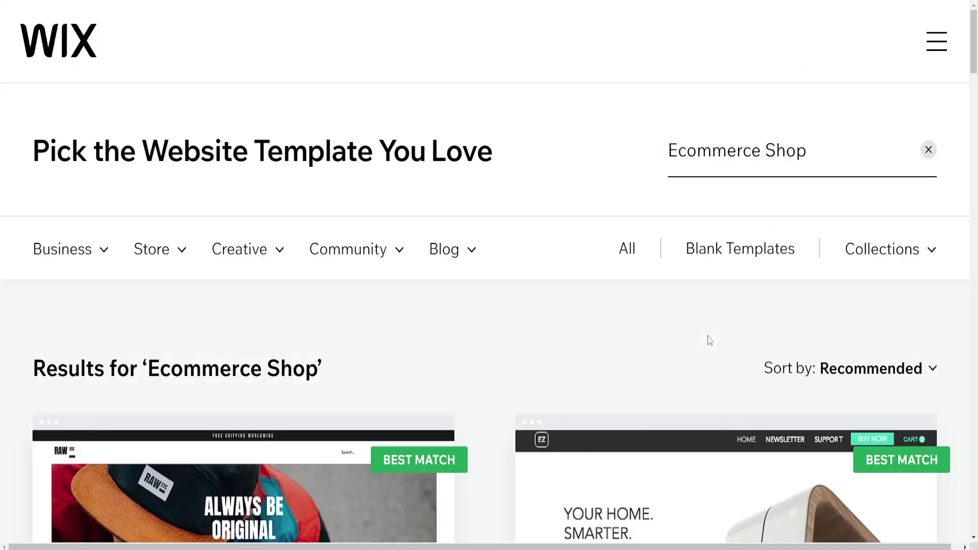
pyautogui.scroll(-3, 710, 340)
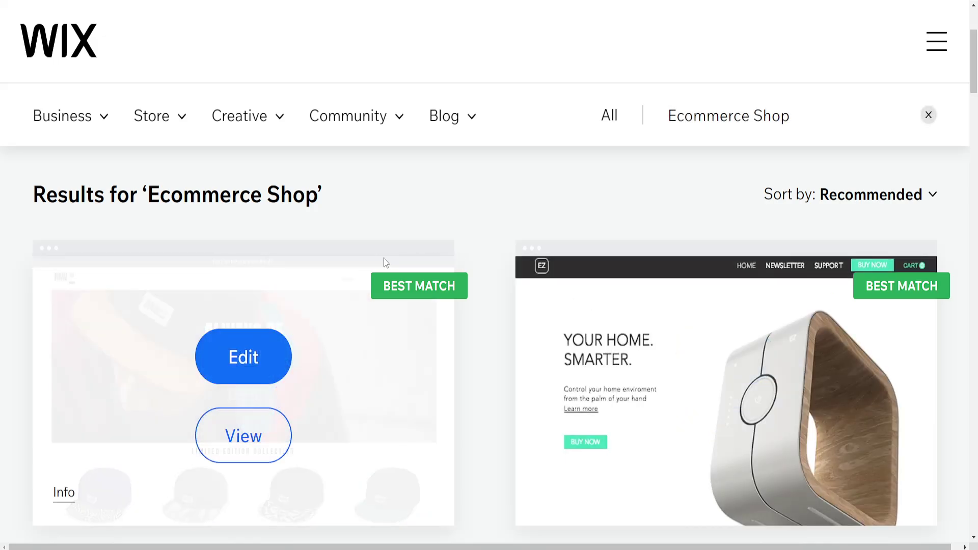
pyautogui.scroll(-2, 573, 215)
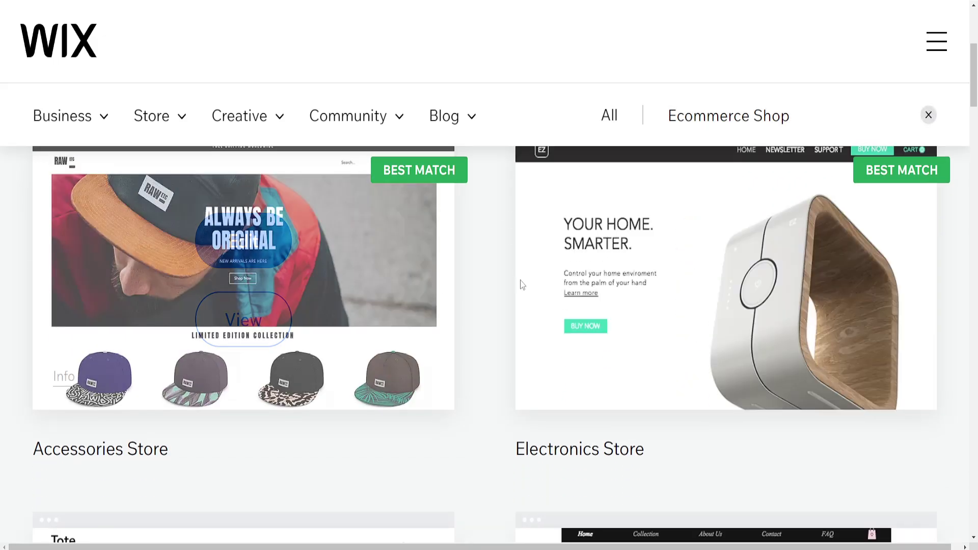
pyautogui.moveTo(631, 263)
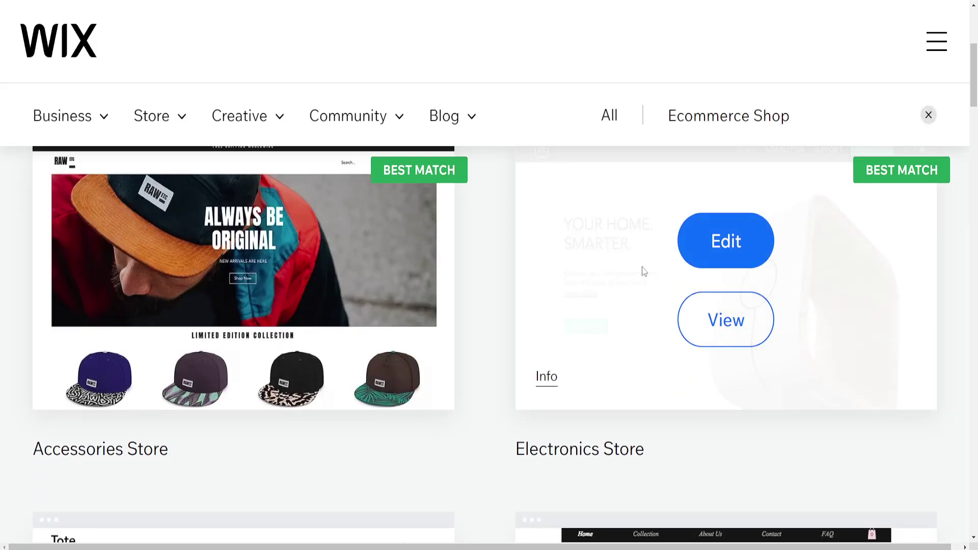
pyautogui.scroll(-3, 643, 270)
pyautogui.scroll(-5, 620, 221)
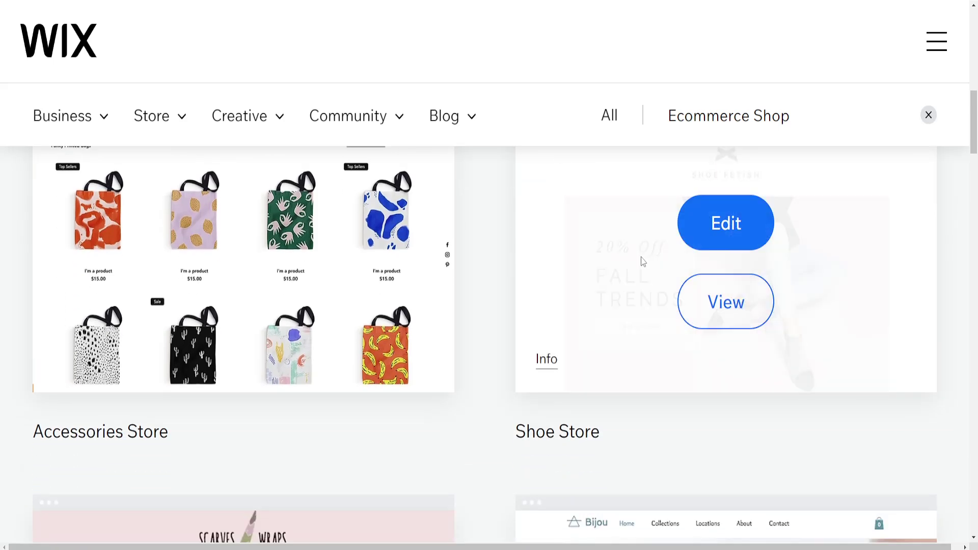
pyautogui.scroll(-7, 367, 233)
pyautogui.scroll(-2, 346, 240)
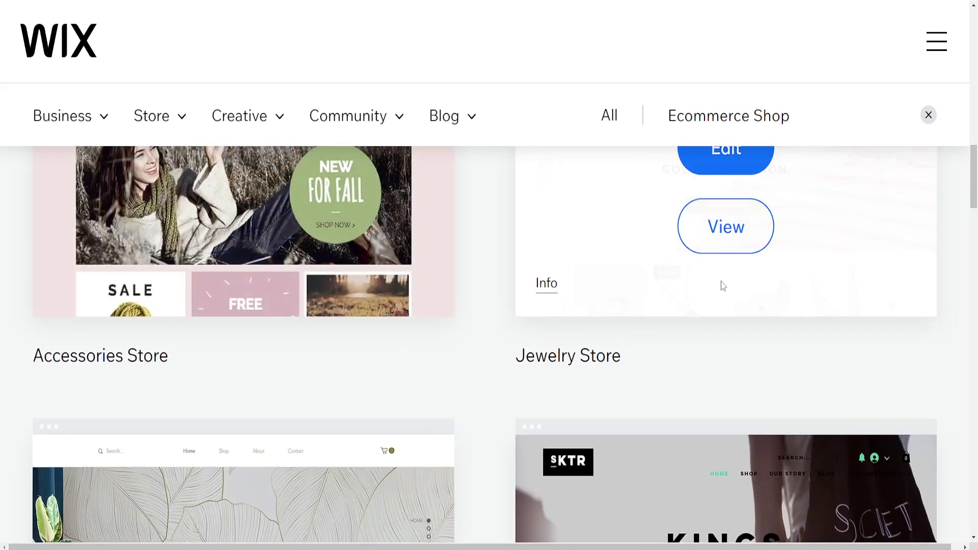
pyautogui.scroll(-9, 717, 286)
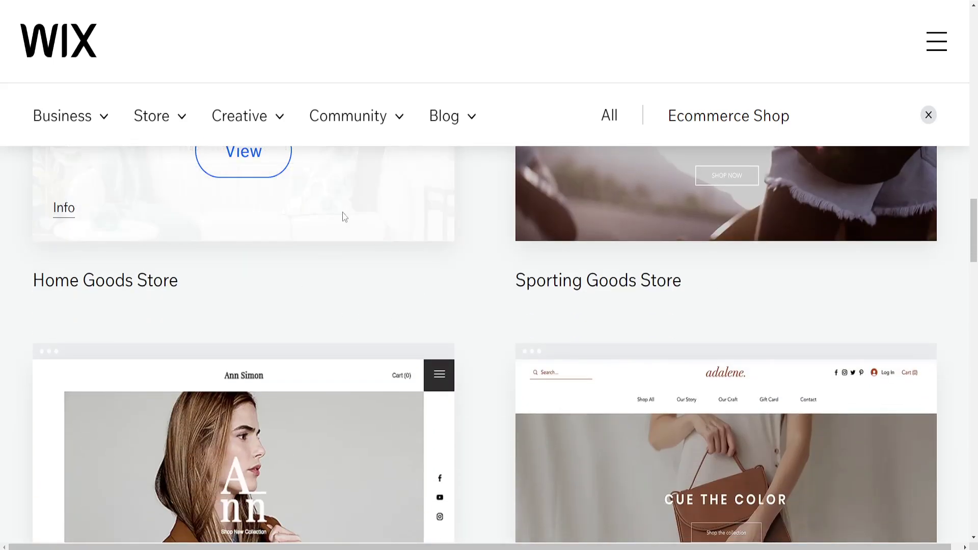
pyautogui.scroll(-6, 465, 375)
pyautogui.scroll(20, 562, 346)
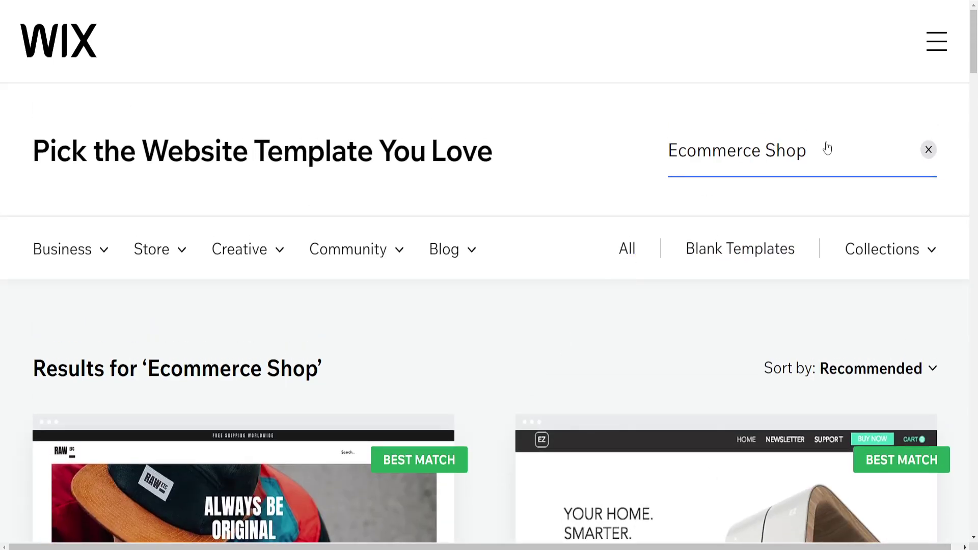
# - Open the Electronics Store template for editing from the Ecommerce Shop templates
pyautogui.scroll(-3, 716, 175)
pyautogui.scroll(-1, 716, 175)
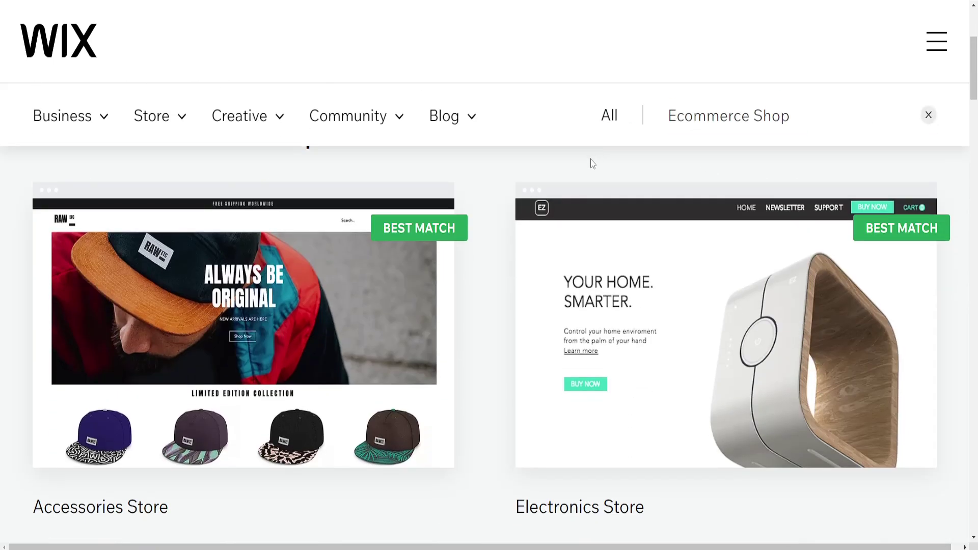
pyautogui.scroll(2, 711, 159)
pyautogui.scroll(2, 747, 159)
pyautogui.scroll(-7, 747, 159)
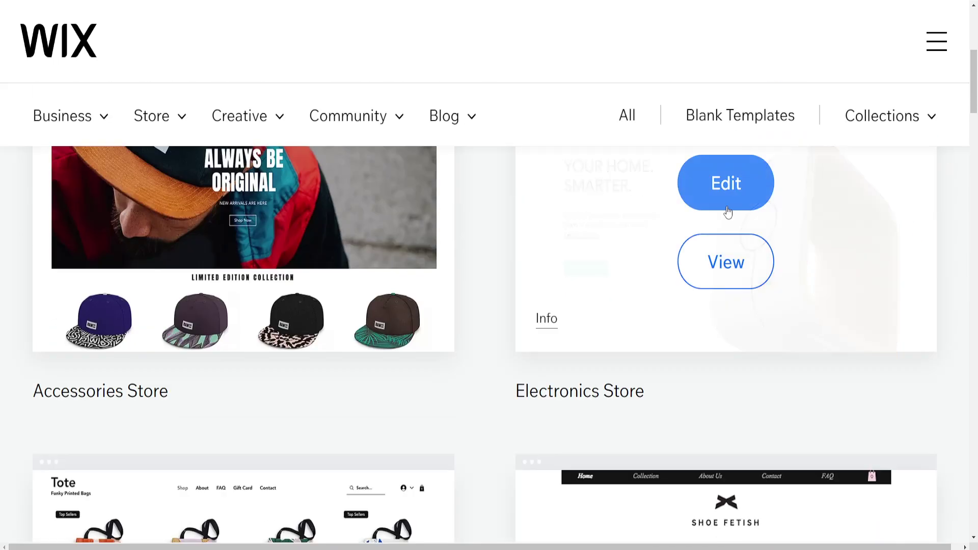
pyautogui.click(731, 184)
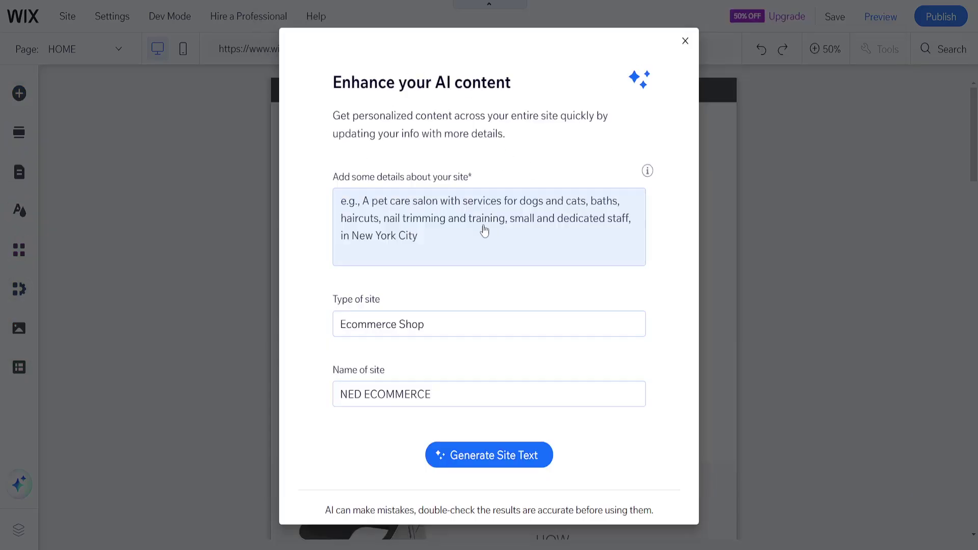
# - Dismiss the AI content dialog and the editor's introductory overlay, and show the page at 100% zoom
pyautogui.click(685, 41)
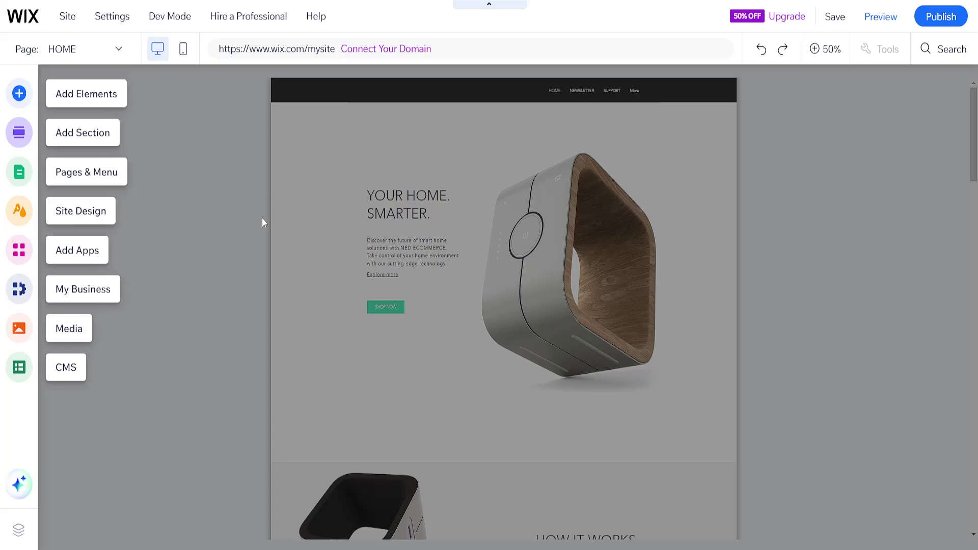
pyautogui.click(359, 161)
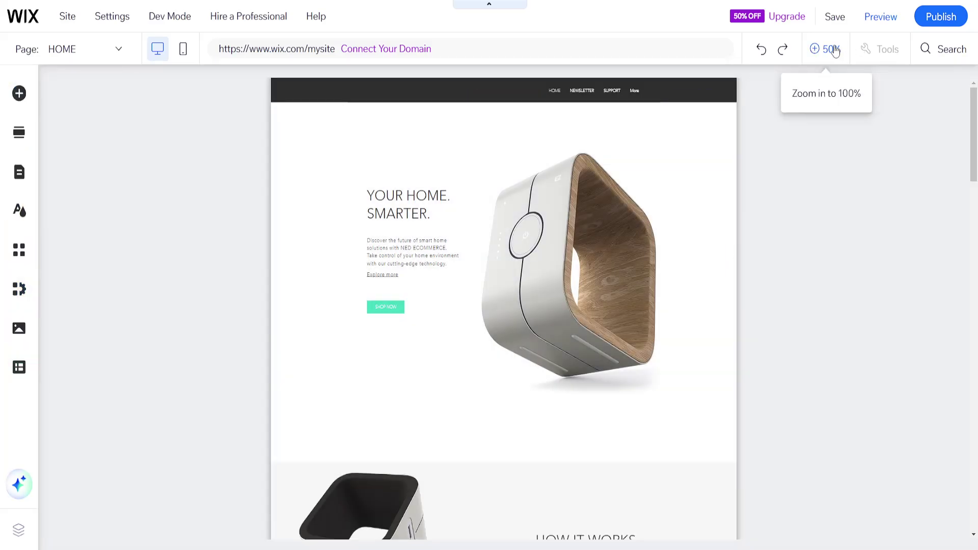
pyautogui.click(821, 49)
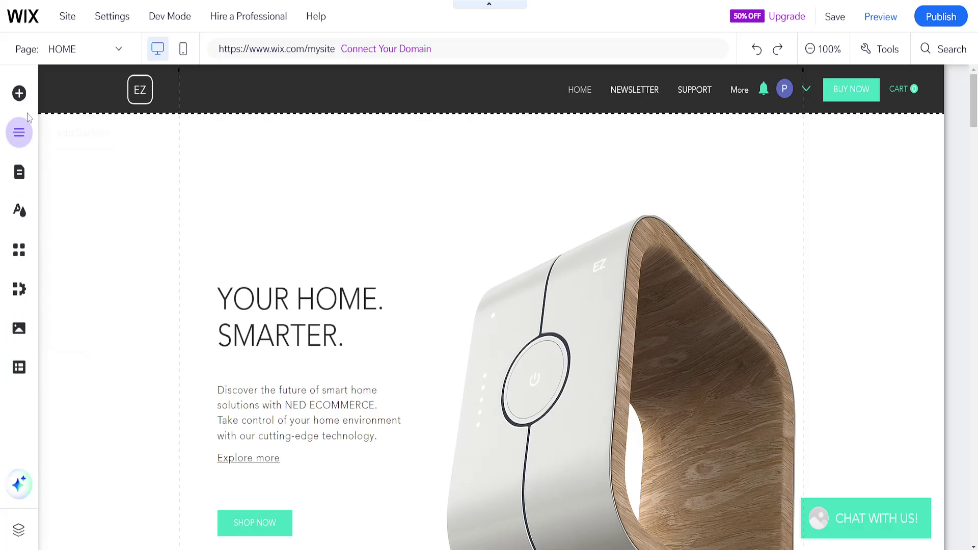
# - Look through the image, payment and menu elements that can be added to the page
pyautogui.click(19, 92)
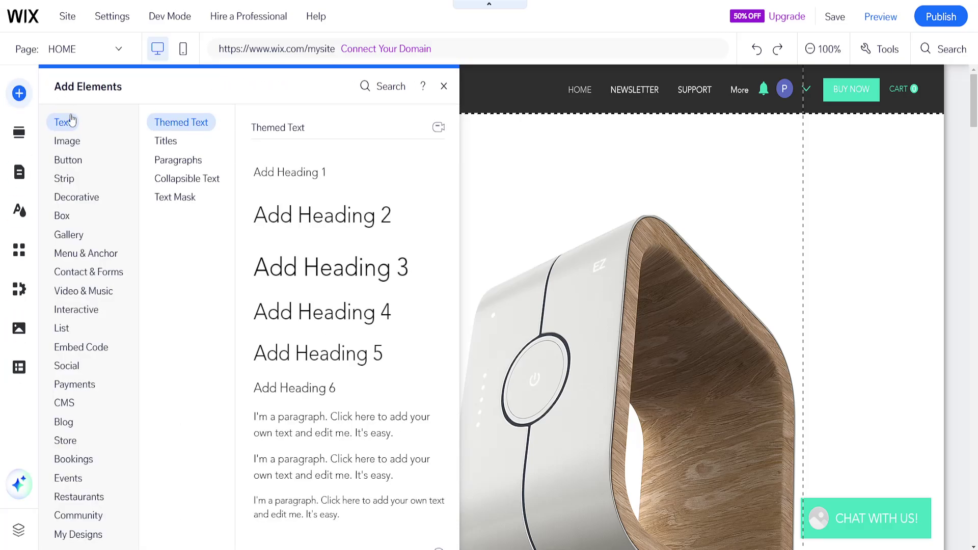
pyautogui.moveTo(76, 142)
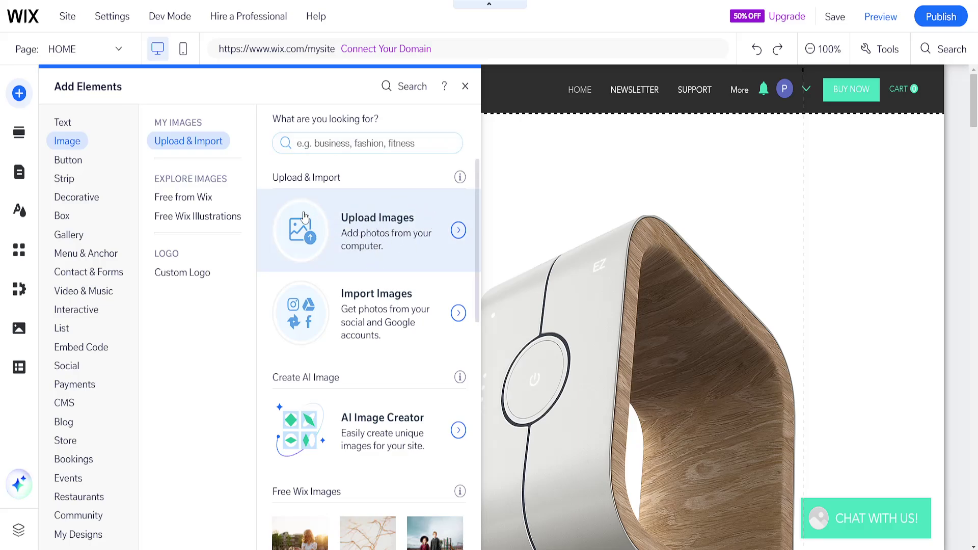
pyautogui.click(87, 392)
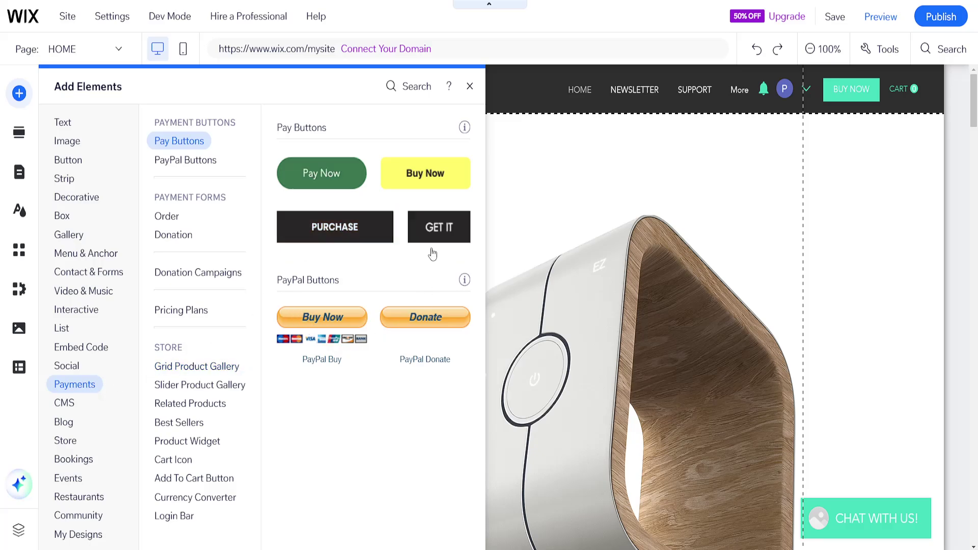
pyautogui.click(91, 253)
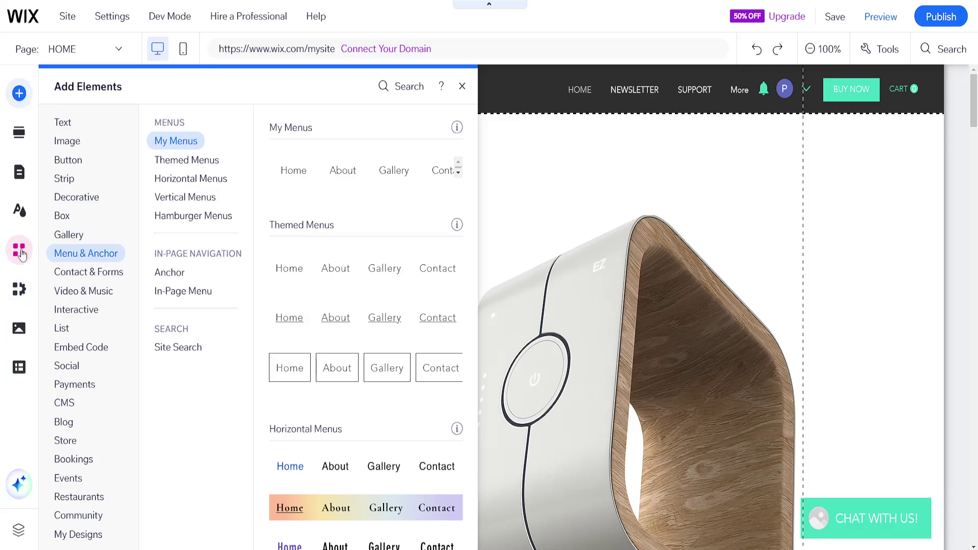
# - Search the editor for "store", add the Wix Stores app to the site again and close its business settings
pyautogui.click(942, 49)
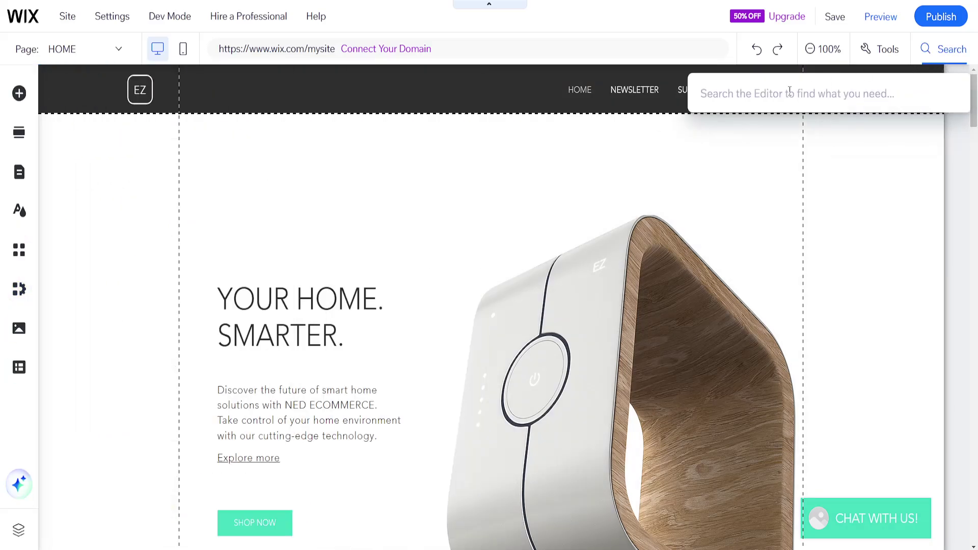
pyautogui.write('store')
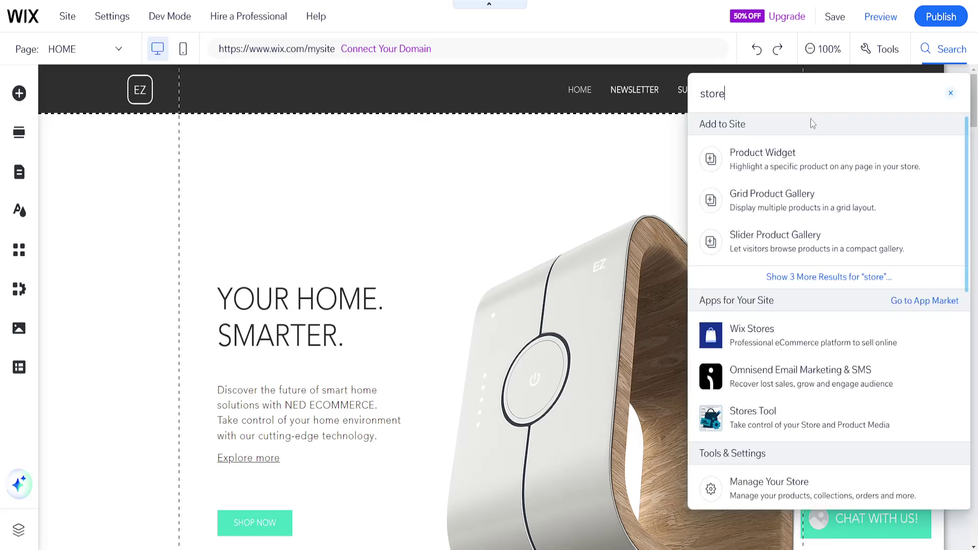
pyautogui.click(937, 337)
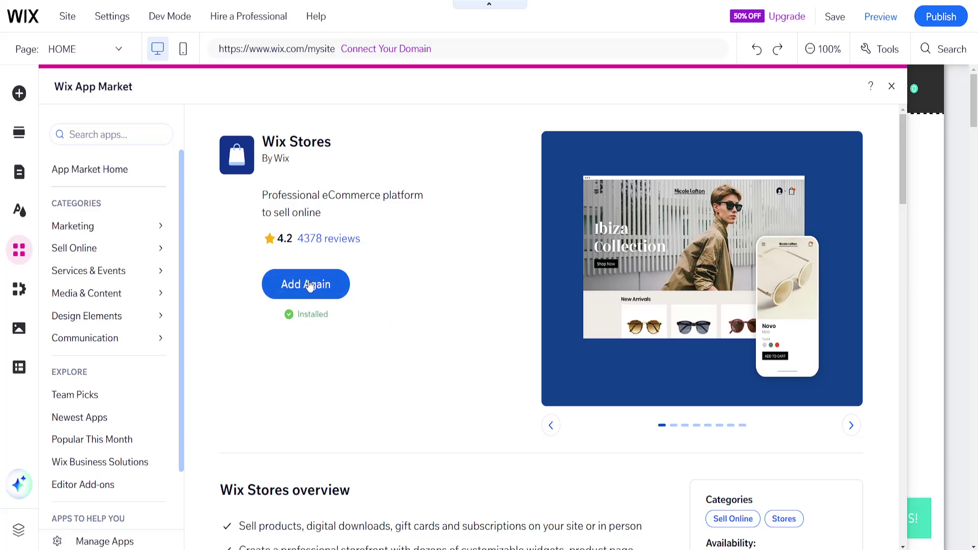
pyautogui.click(309, 285)
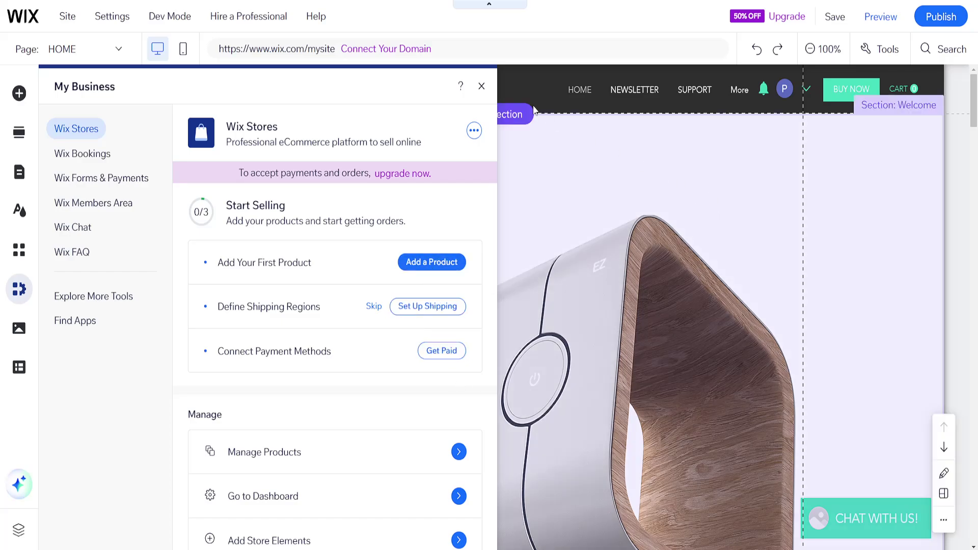
pyautogui.click(482, 86)
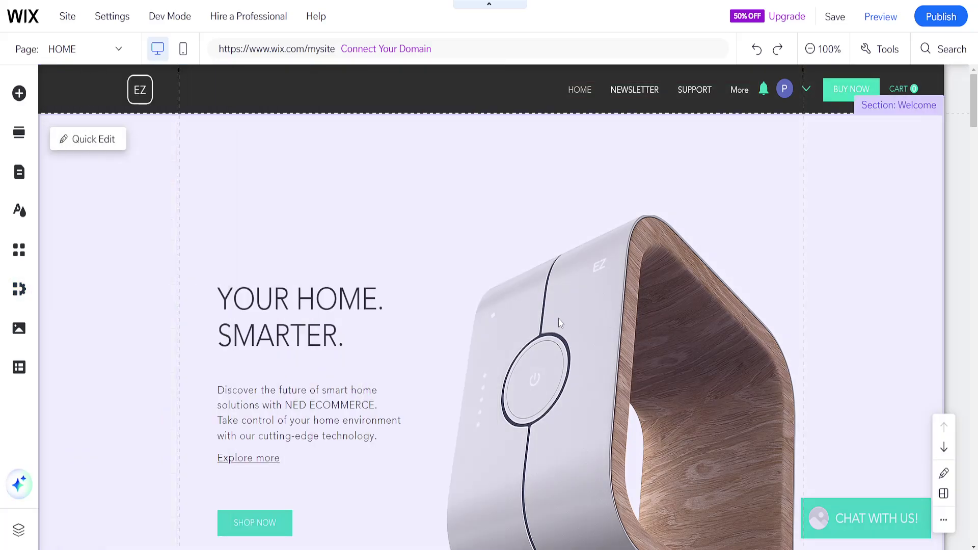